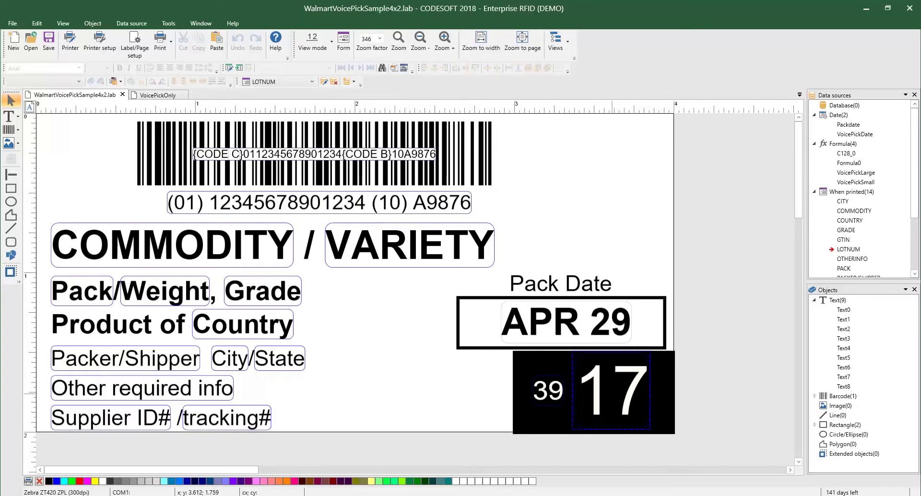
Bring up the blank VoicePickOnly label and the formula data source options.
{"action": "mouse_move", "coordinate": [844, 158]}
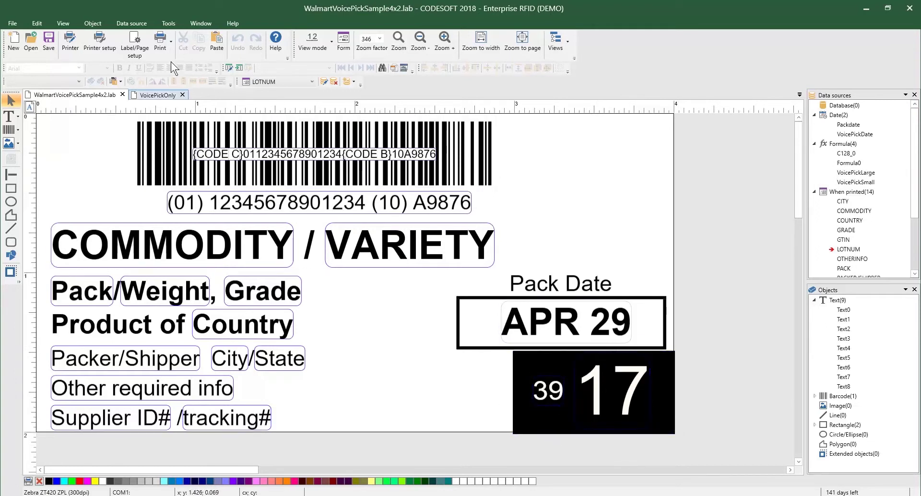
{"action": "left_click", "coordinate": [156, 98]}
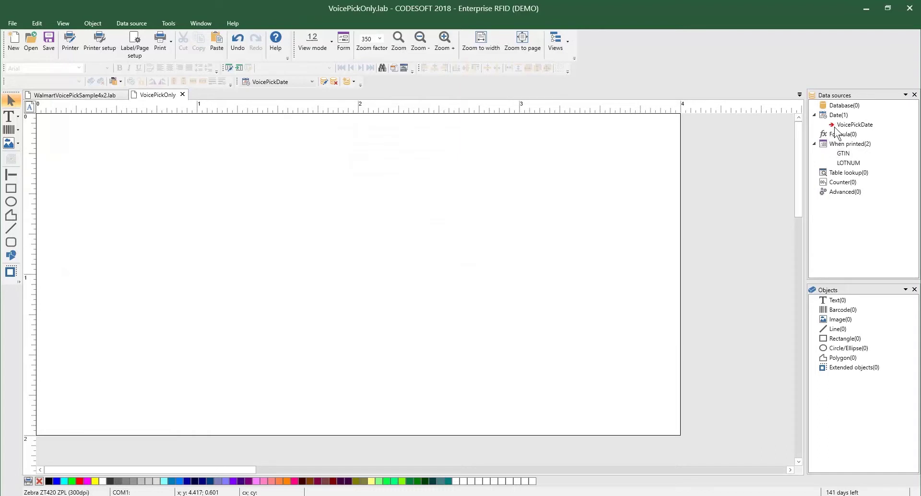
{"action": "mouse_move", "coordinate": [873, 126]}
{"action": "right_click", "coordinate": [840, 135]}
Create a formula data source named VoiceCode using the Conversion VoiceCode function.
{"action": "left_click", "coordinate": [857, 137]}
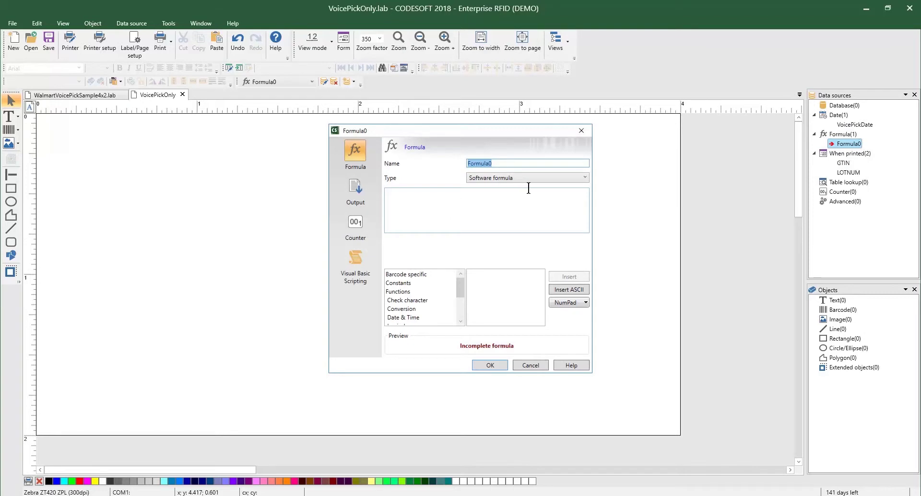
{"action": "type", "text": "VoiceCode"}
{"action": "left_click", "coordinate": [499, 201]}
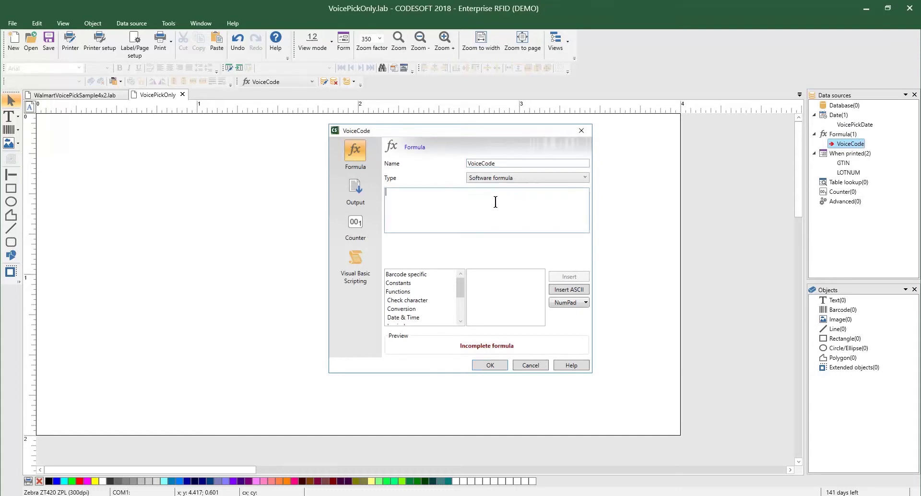
{"action": "left_click", "coordinate": [408, 309]}
{"action": "left_click_drag", "start_coordinate": [541, 287], "coordinate": [541, 320]}
{"action": "left_click", "coordinate": [484, 318]}
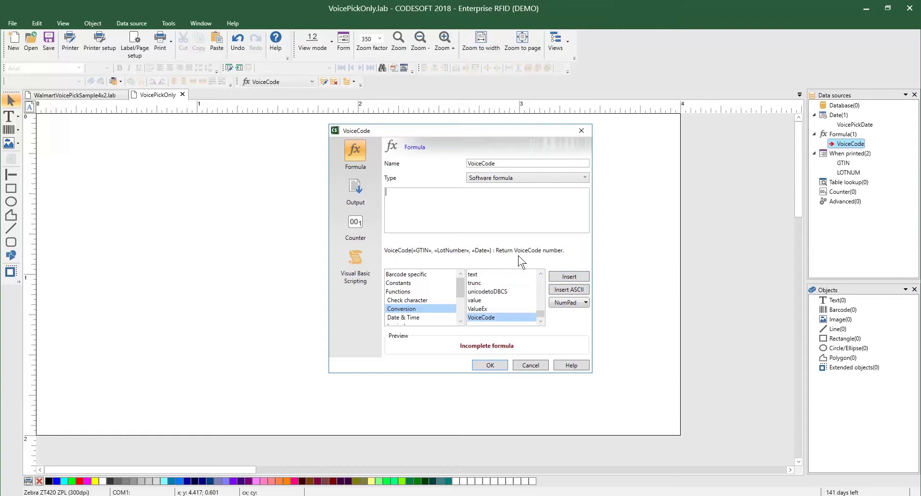
{"action": "left_click", "coordinate": [568, 276]}
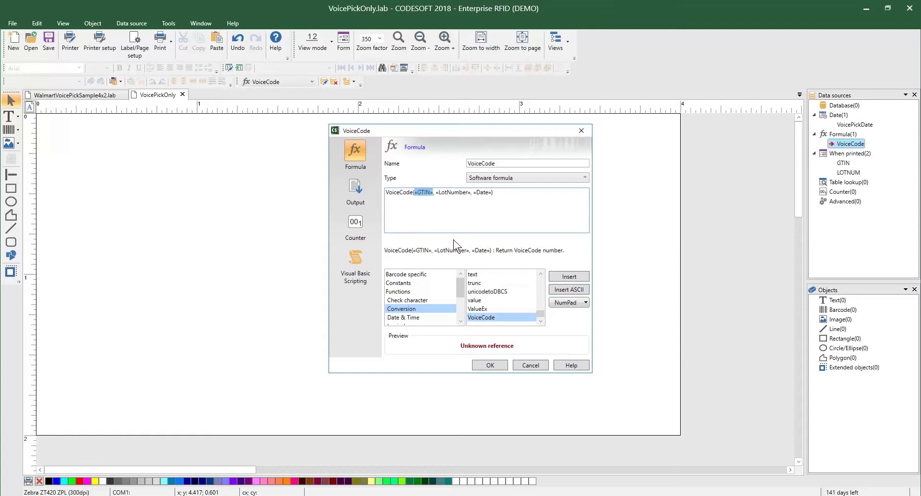
Fill the VoiceCode arguments with GTIN, LOTNUM and VoicePickDate, then save the formula.
{"action": "type", "text": "G"}
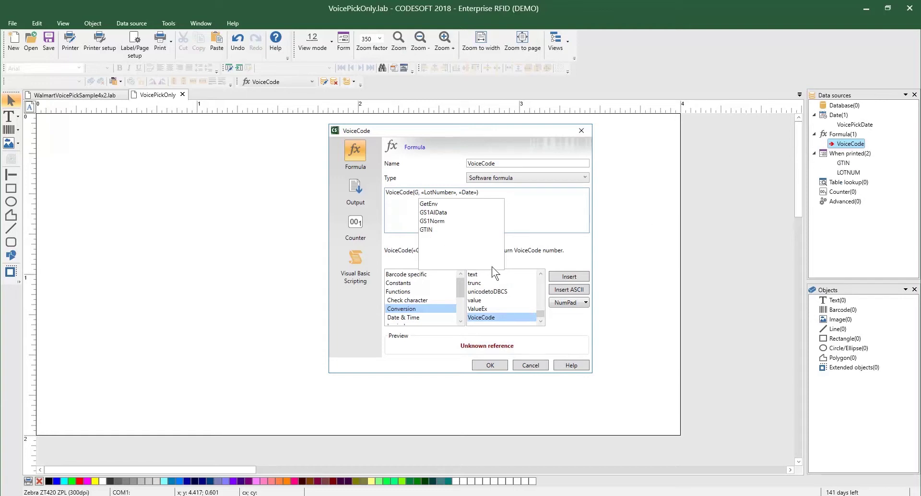
{"action": "left_click", "coordinate": [426, 230]}
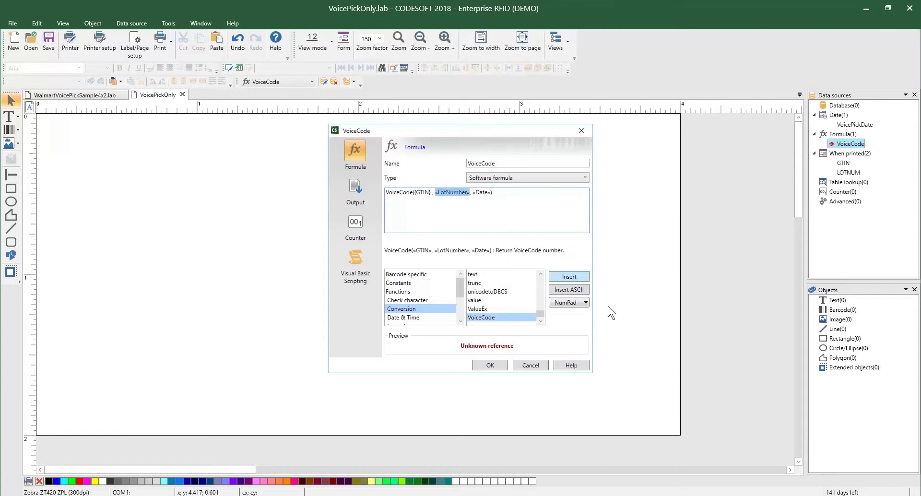
{"action": "type", "text": "l"}
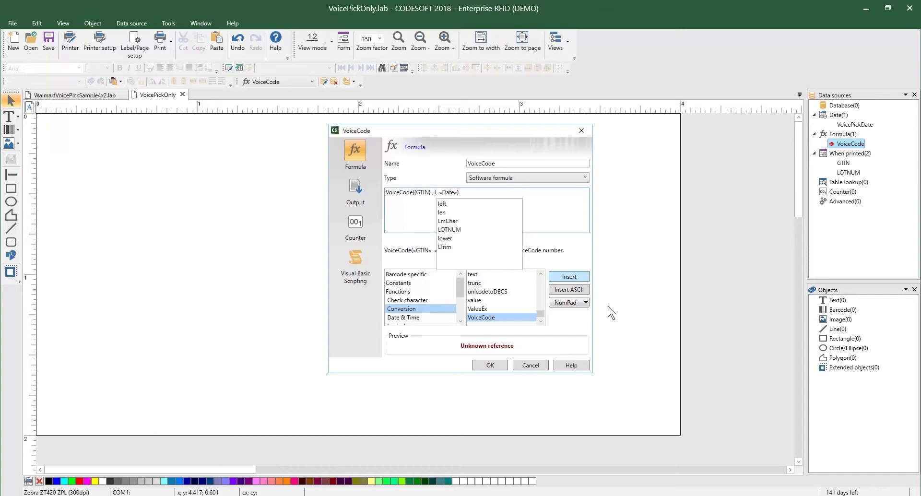
{"action": "left_click", "coordinate": [445, 229]}
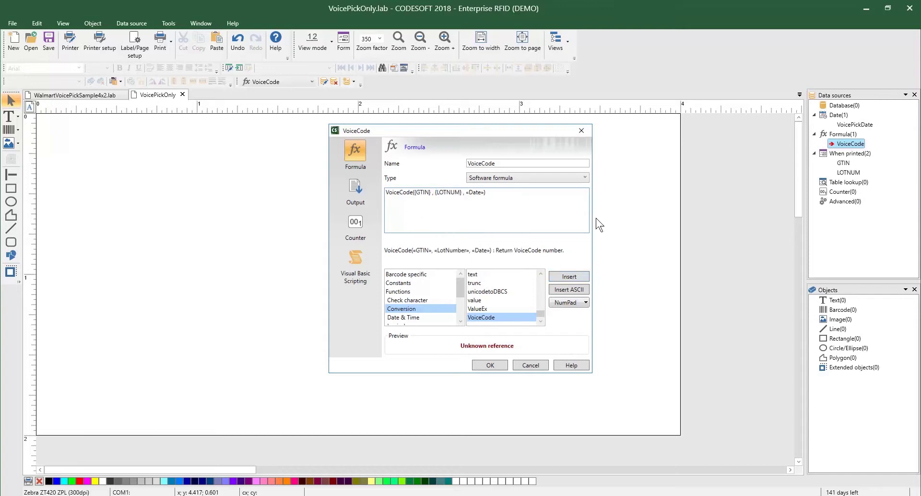
{"action": "left_click", "coordinate": [475, 192]}
{"action": "type", "text": "vo"}
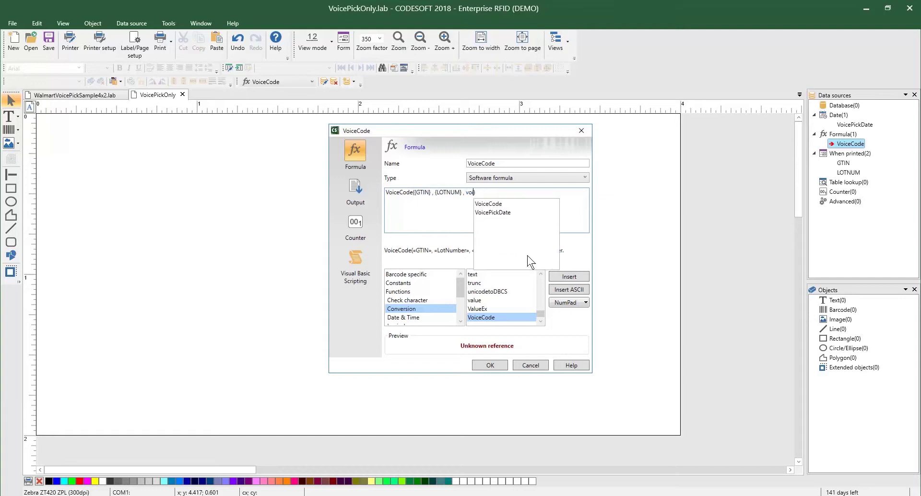
{"action": "left_click", "coordinate": [499, 212]}
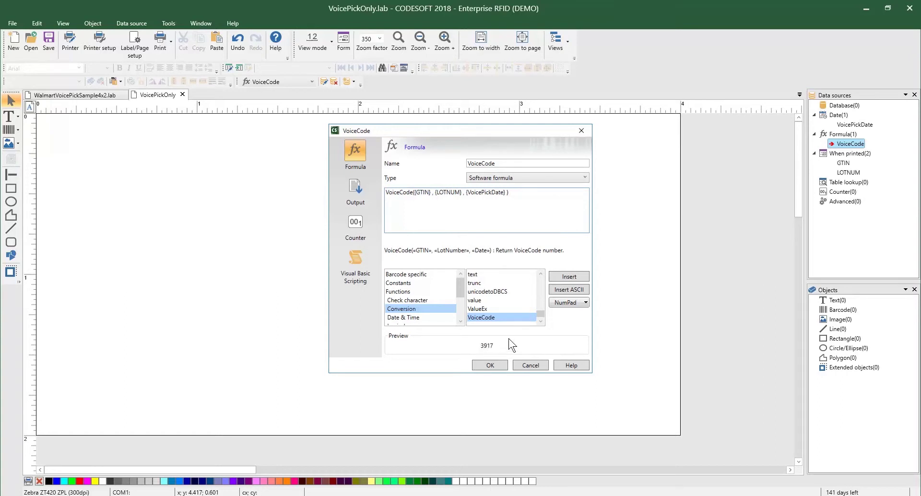
{"action": "left_click", "coordinate": [490, 365]}
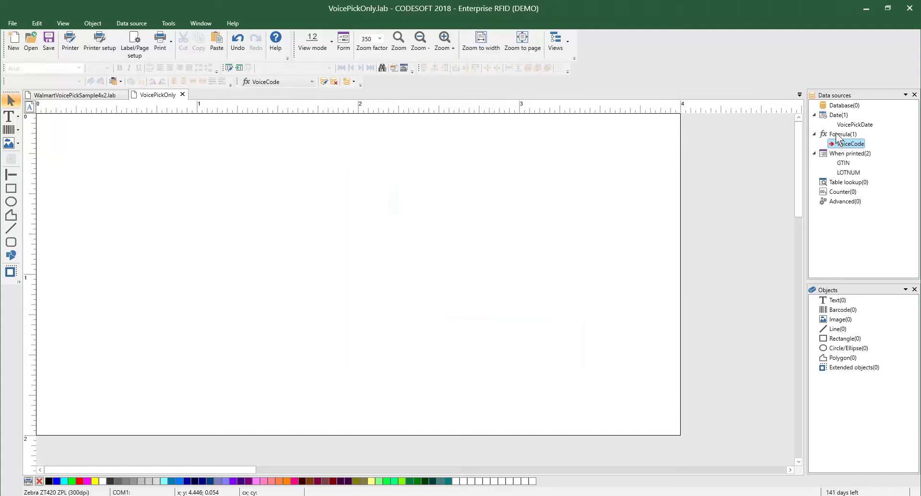
Add a new formula with the expression left({VoiceCode}, 2).
{"action": "right_click", "coordinate": [837, 137]}
{"action": "left_click", "coordinate": [850, 140]}
{"action": "left_click", "coordinate": [403, 201]}
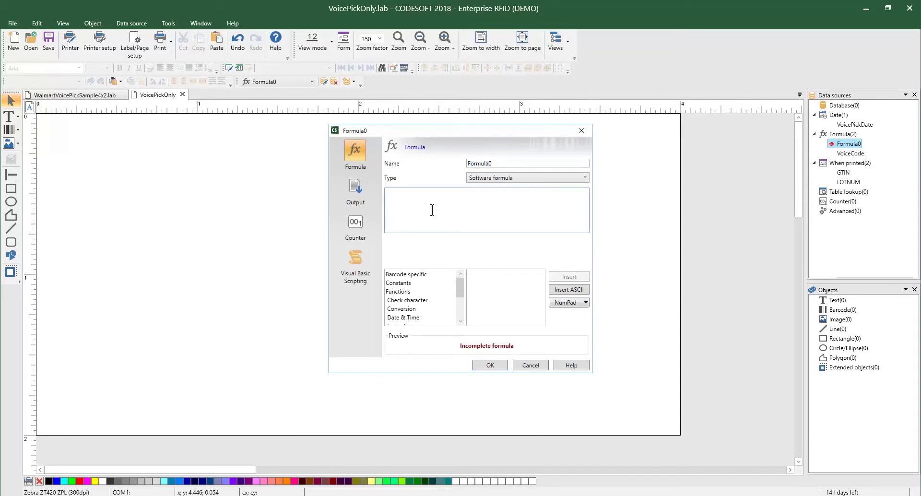
{"action": "type", "text": "Le"}
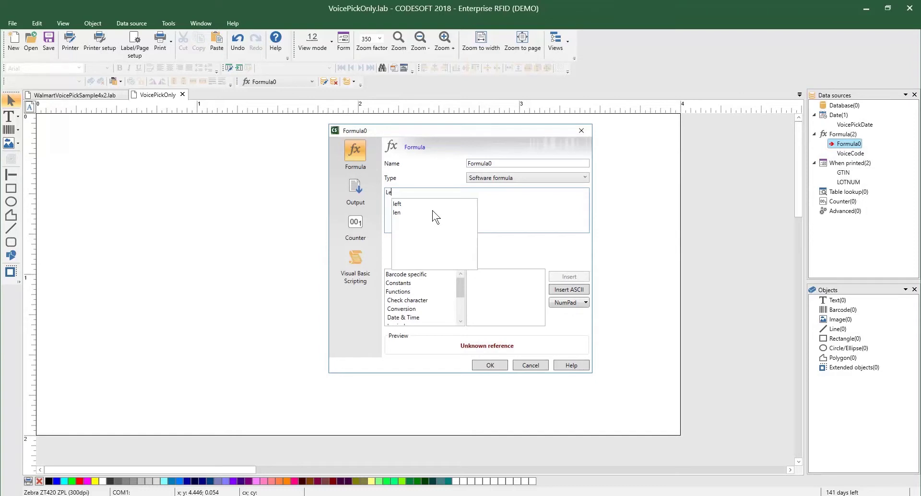
{"action": "double_click", "coordinate": [397, 204]}
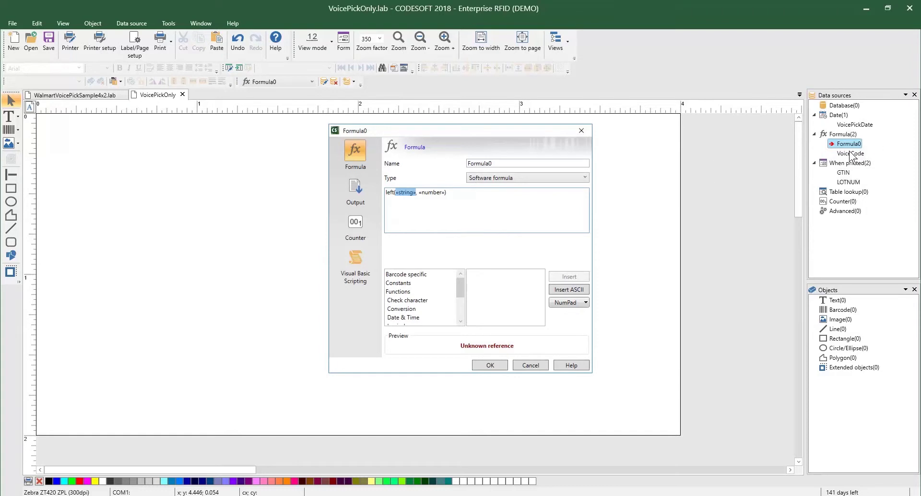
{"action": "type", "text": "V"}
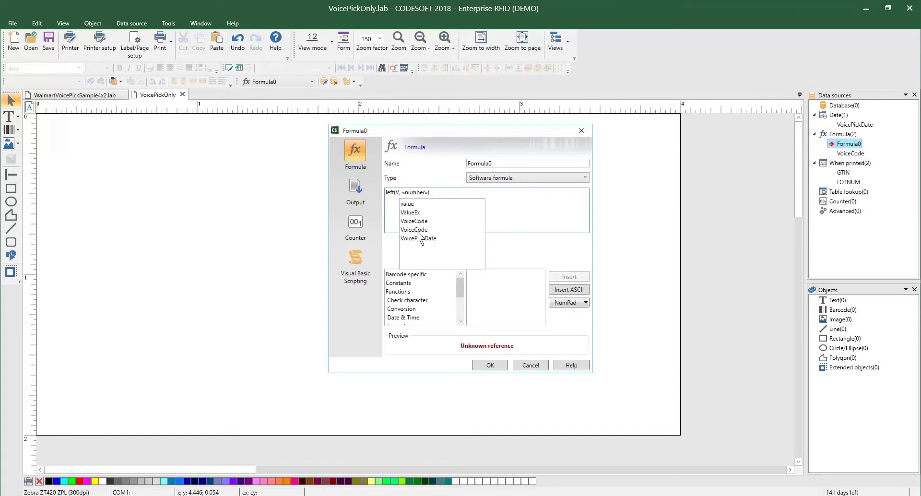
{"action": "left_click", "coordinate": [416, 230]}
{"action": "double_click", "coordinate": [448, 192]}
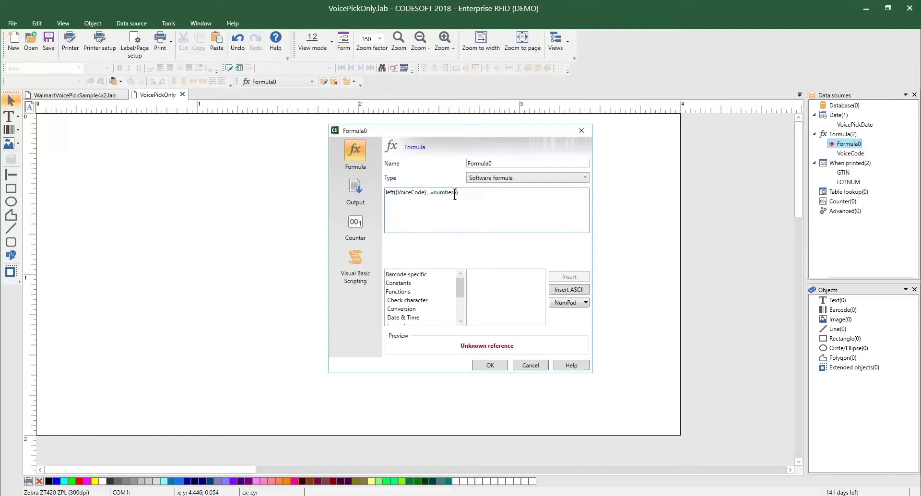
{"action": "left_click_drag", "start_coordinate": [457, 193], "coordinate": [431, 193]}
{"action": "type", "text": "2"}
Name the formula VoicePick-Small and save it.
{"action": "double_click", "coordinate": [499, 167]}
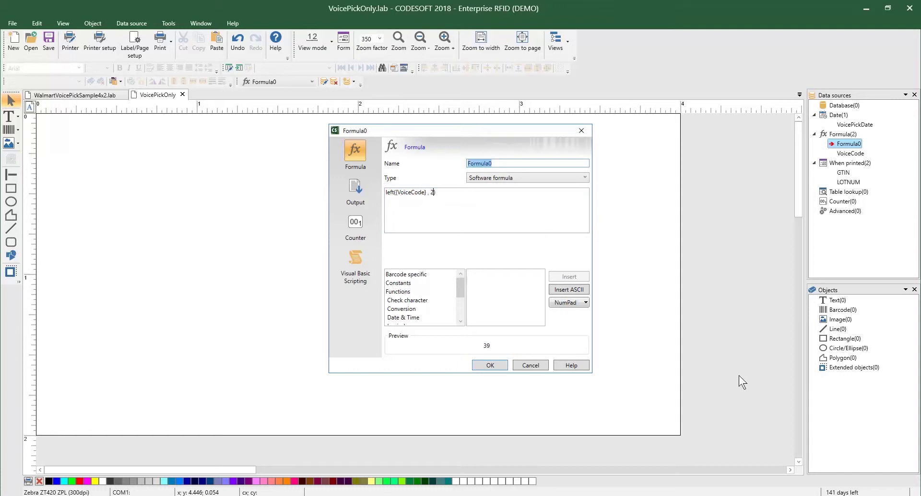
{"action": "type", "text": "VoicePick"}
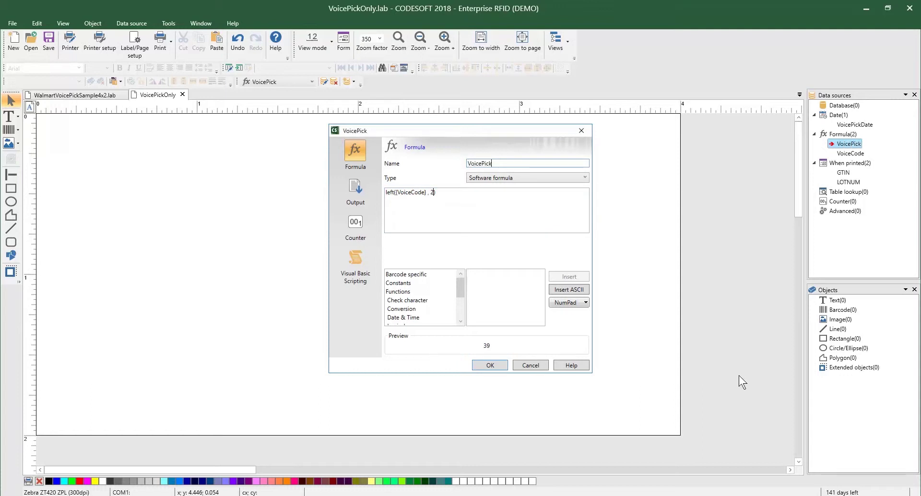
{"action": "type", "text": "-Small"}
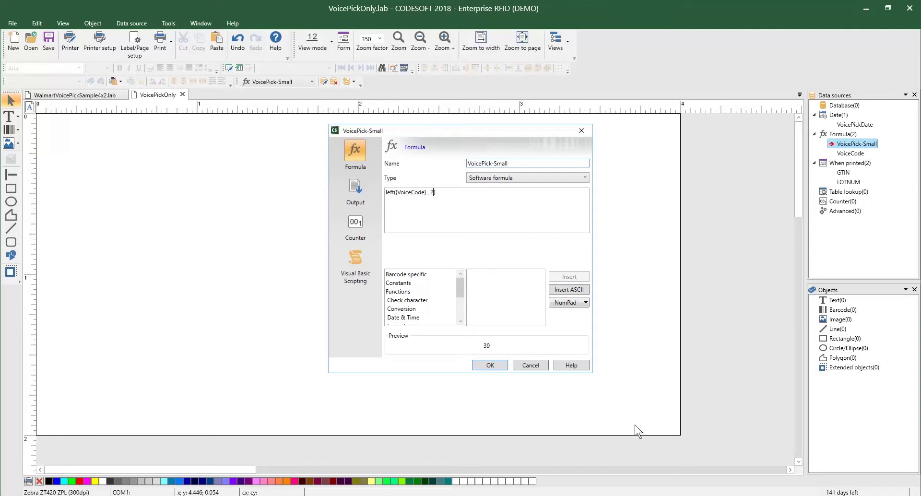
{"action": "left_click", "coordinate": [494, 367]}
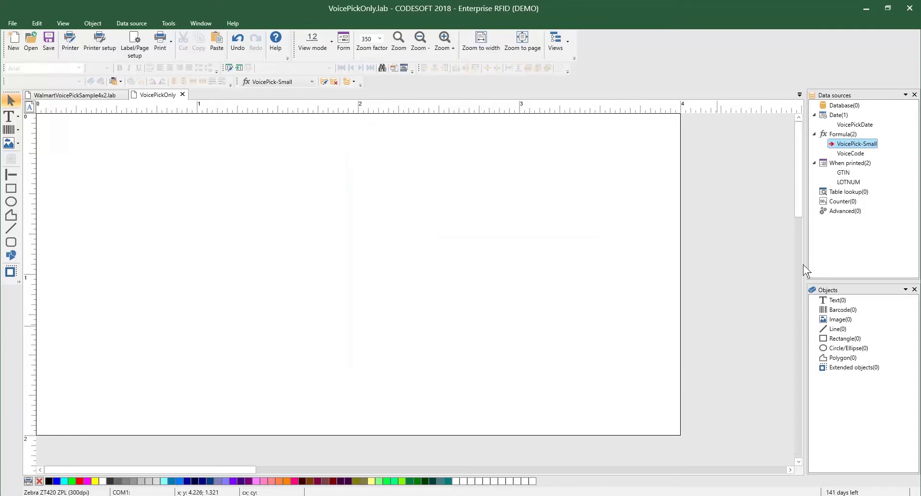
Add a formula named VoicePick-Large defined as right({VoiceCode}, 2) and save it.
{"action": "right_click", "coordinate": [843, 138]}
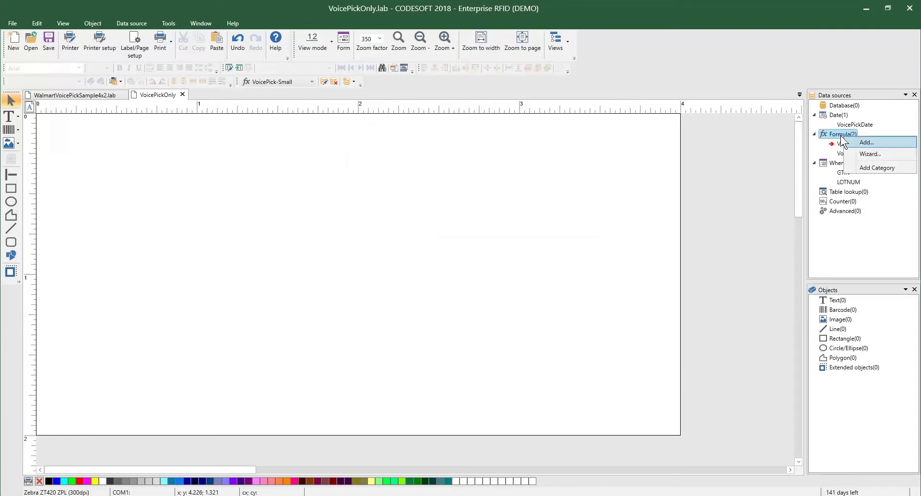
{"action": "left_click", "coordinate": [867, 143]}
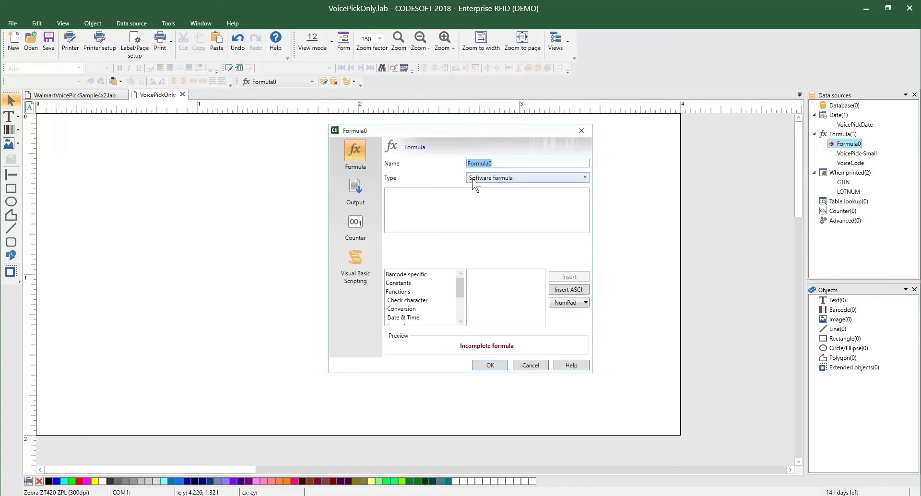
{"action": "type", "text": "Voic"}
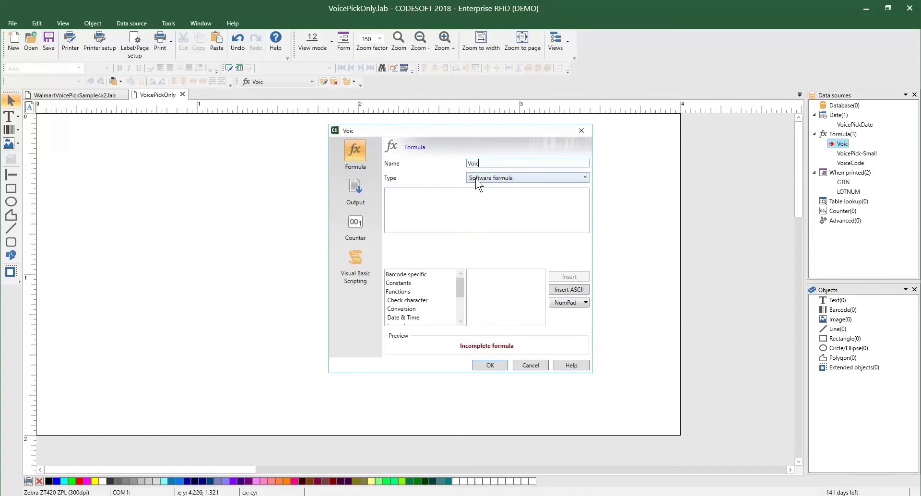
{"action": "type", "text": "ePick-Large"}
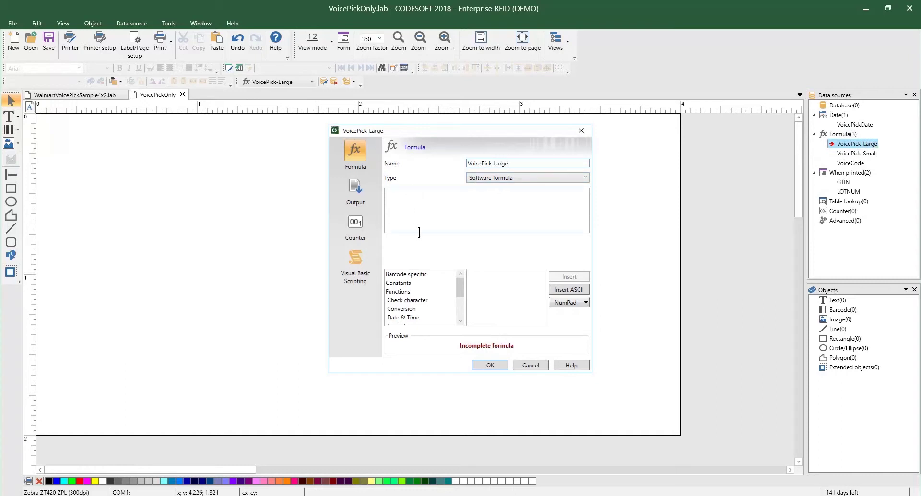
{"action": "left_click", "coordinate": [400, 199]}
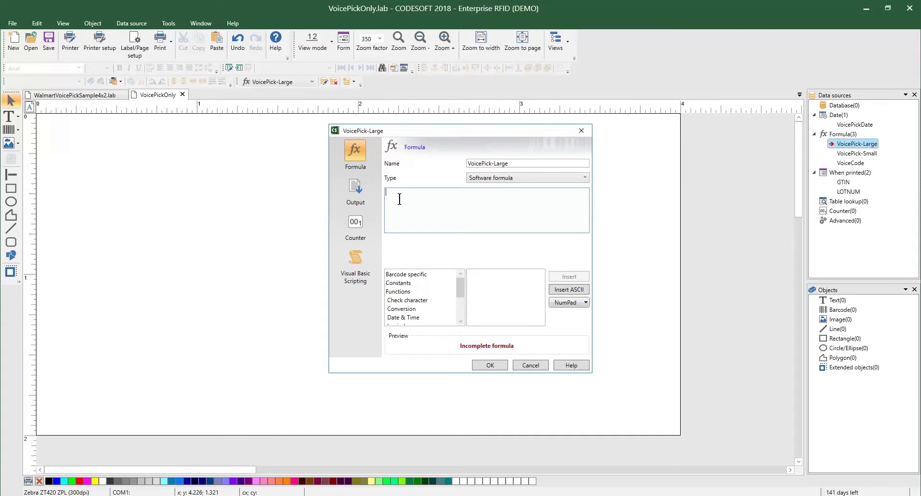
{"action": "type", "text": "rig"}
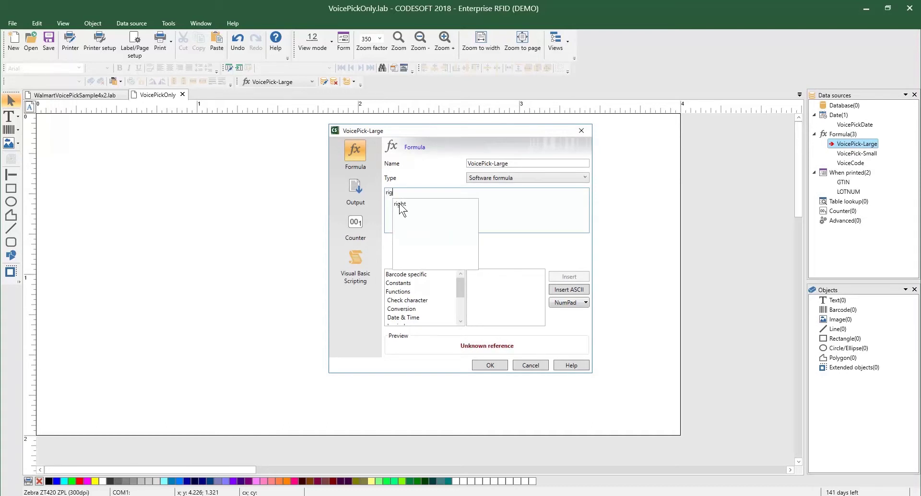
{"action": "double_click", "coordinate": [401, 205]}
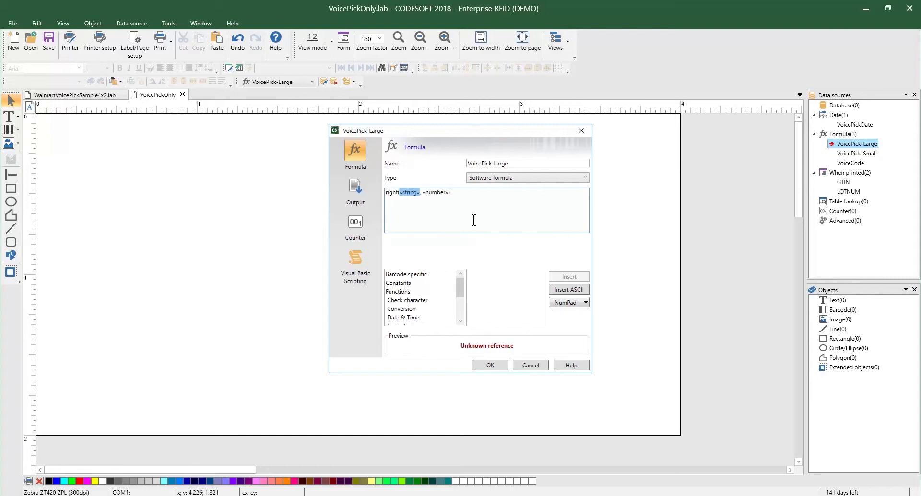
{"action": "type", "text": "v"}
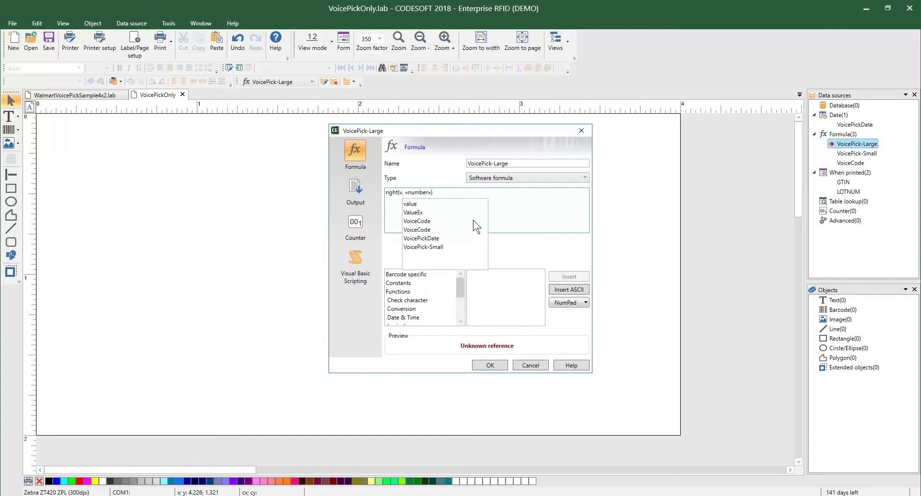
{"action": "double_click", "coordinate": [430, 229]}
{"action": "double_click", "coordinate": [454, 193]}
{"action": "type", "text": "2"}
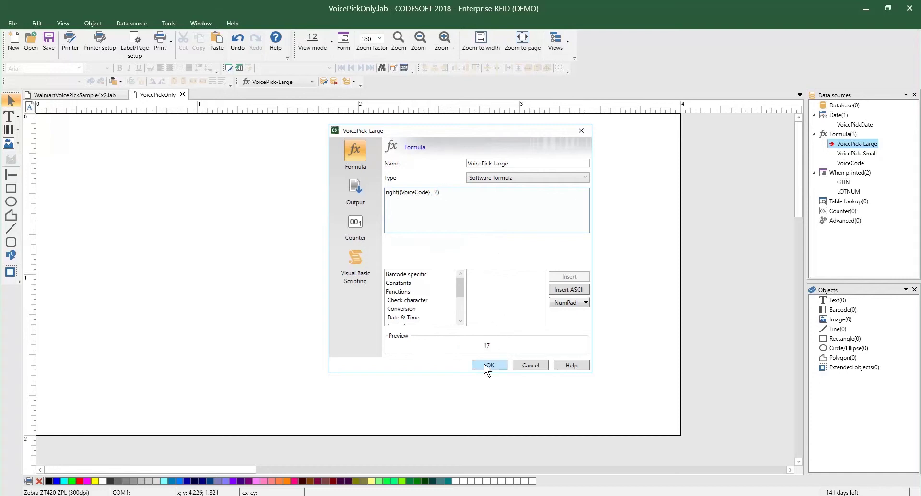
{"action": "left_click", "coordinate": [486, 366]}
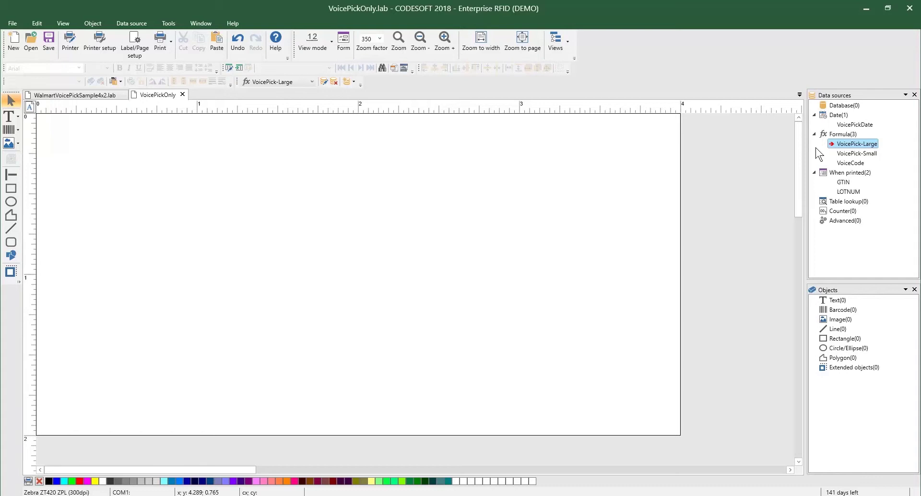
Place VoicePick-Small and VoicePick-Large on the label as text objects.
{"action": "left_click", "coordinate": [856, 153]}
{"action": "left_click_drag", "start_coordinate": [463, 196], "coordinate": [419, 222]}
{"action": "left_click", "coordinate": [427, 234]}
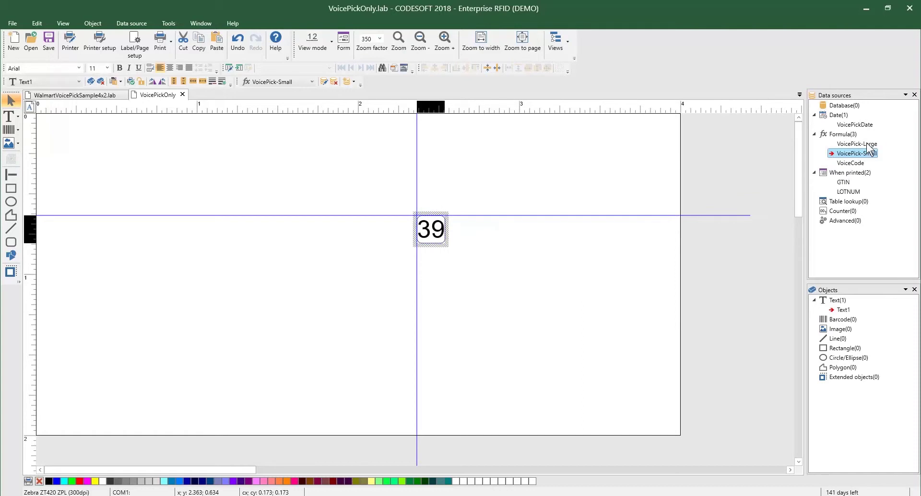
{"action": "left_click_drag", "start_coordinate": [859, 144], "coordinate": [499, 236]}
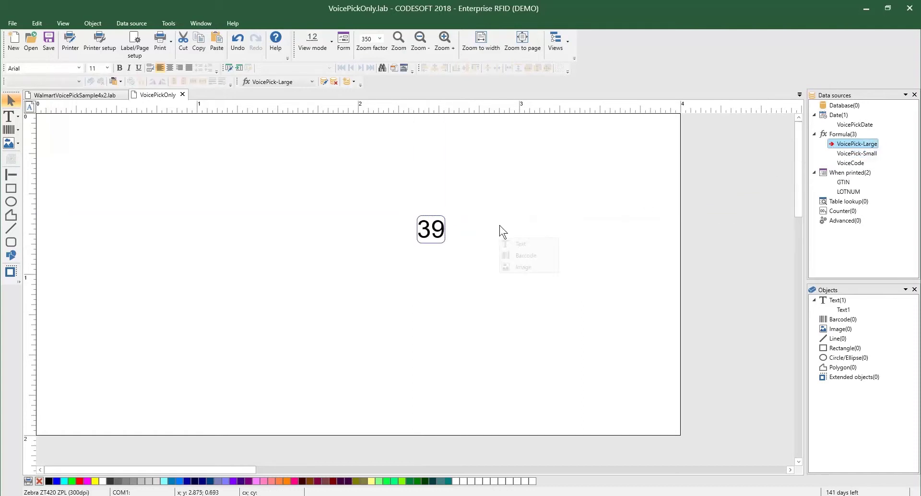
{"action": "left_click", "coordinate": [526, 244]}
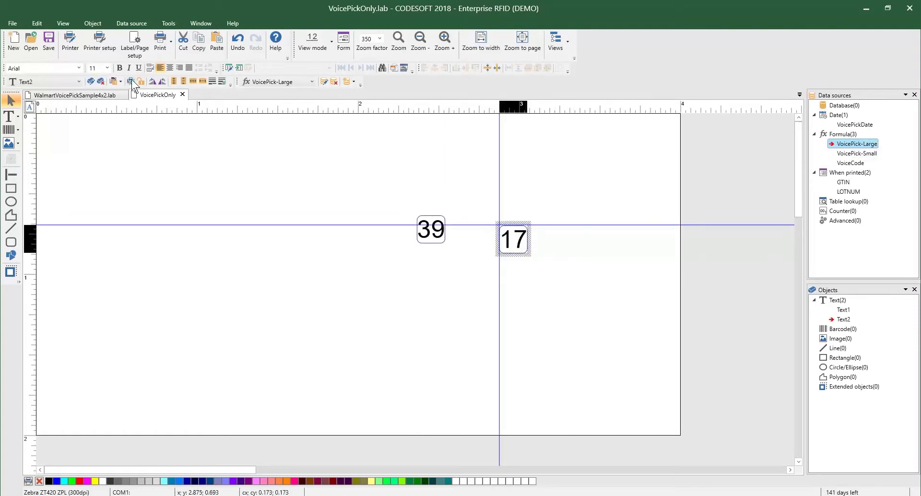
Enlarge the 17 text to 28 pt and move it up beside 39.
{"action": "left_click", "coordinate": [109, 68]}
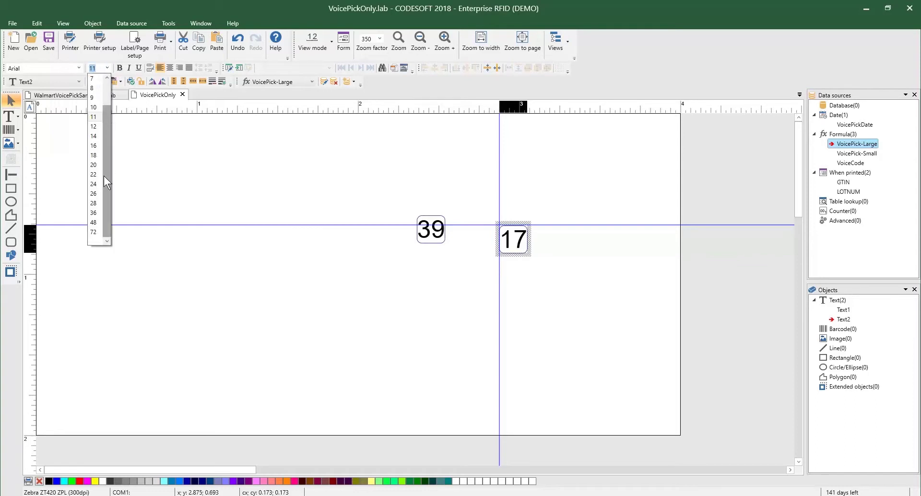
{"action": "left_click", "coordinate": [95, 203]}
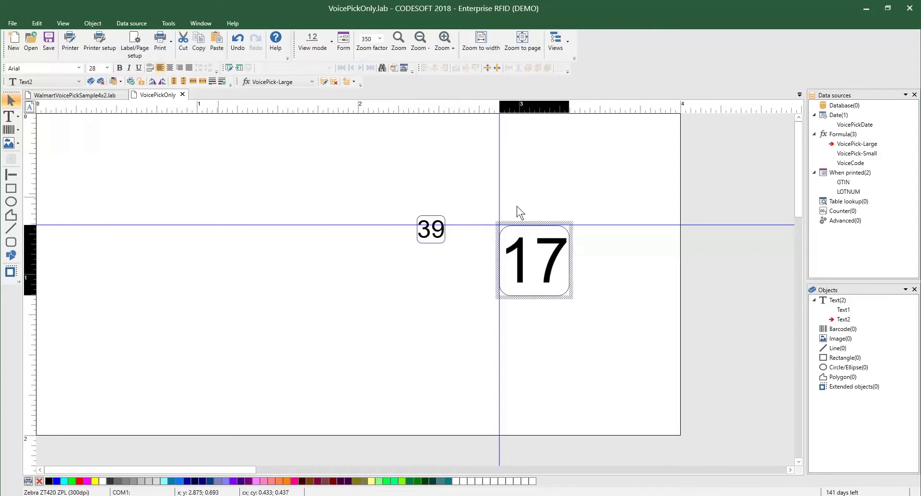
{"action": "left_click_drag", "start_coordinate": [530, 223], "coordinate": [490, 193]}
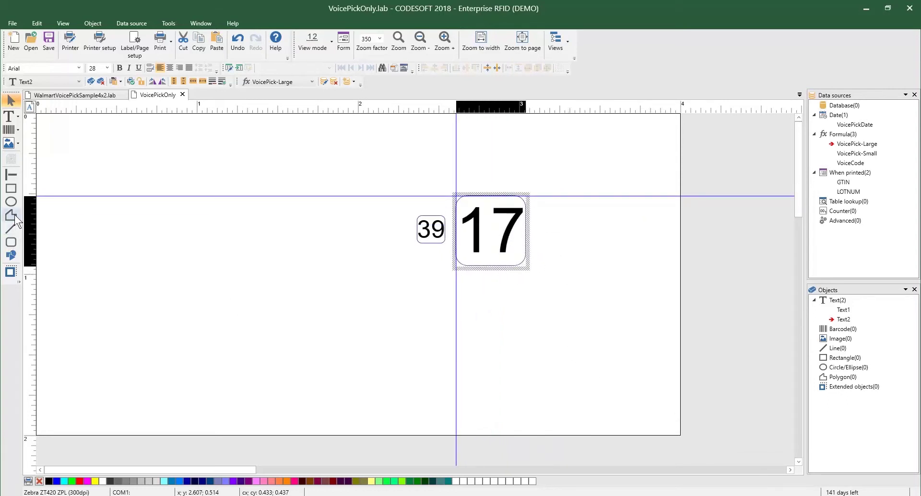
Draw a rectangle in the label's bottom-right corner and give it a black background fill.
{"action": "left_click", "coordinate": [11, 188]}
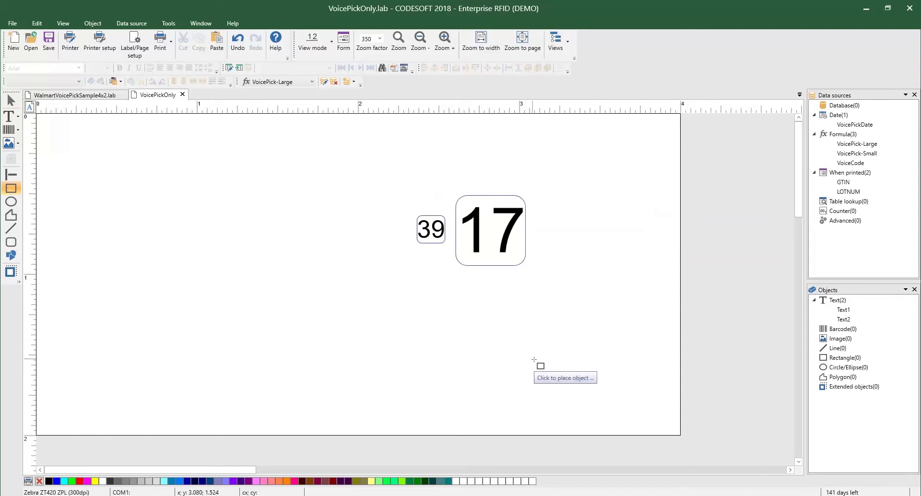
{"action": "left_click_drag", "start_coordinate": [533, 358], "coordinate": [681, 435]}
{"action": "right_click", "coordinate": [579, 397]}
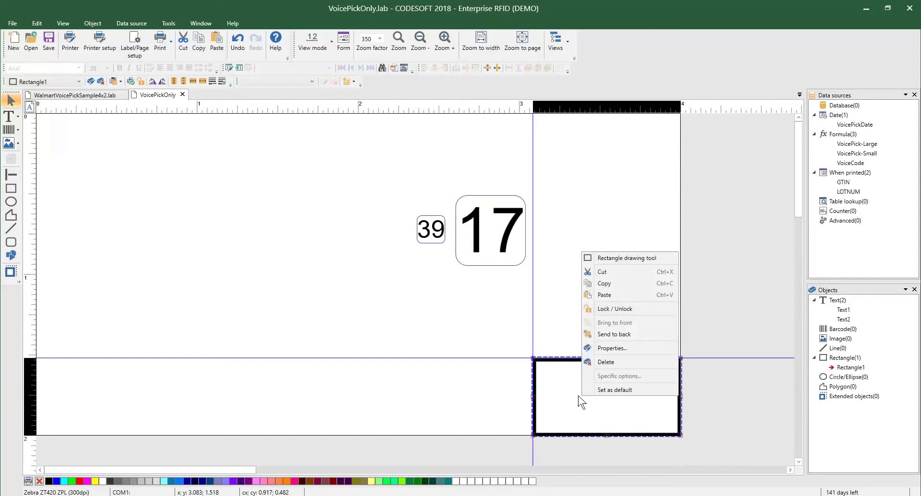
{"action": "left_click", "coordinate": [615, 347]}
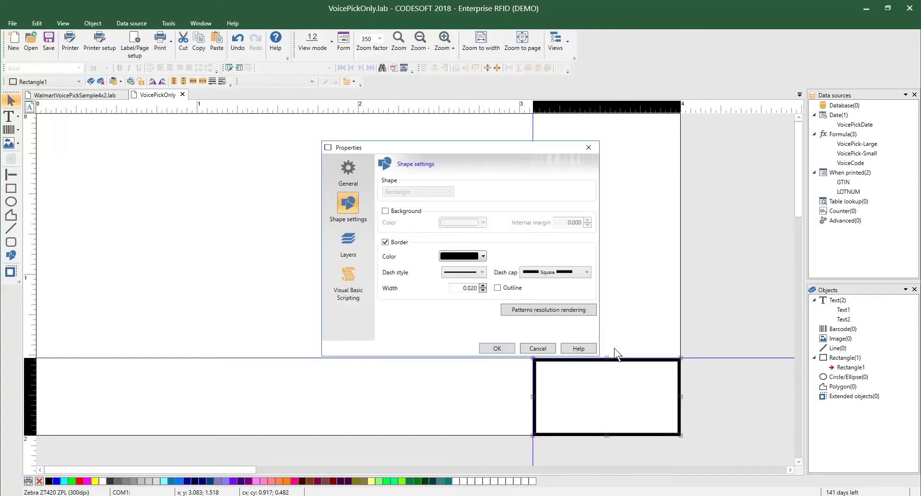
{"action": "left_click", "coordinate": [385, 211]}
{"action": "left_click", "coordinate": [483, 222]}
{"action": "left_click", "coordinate": [454, 236]}
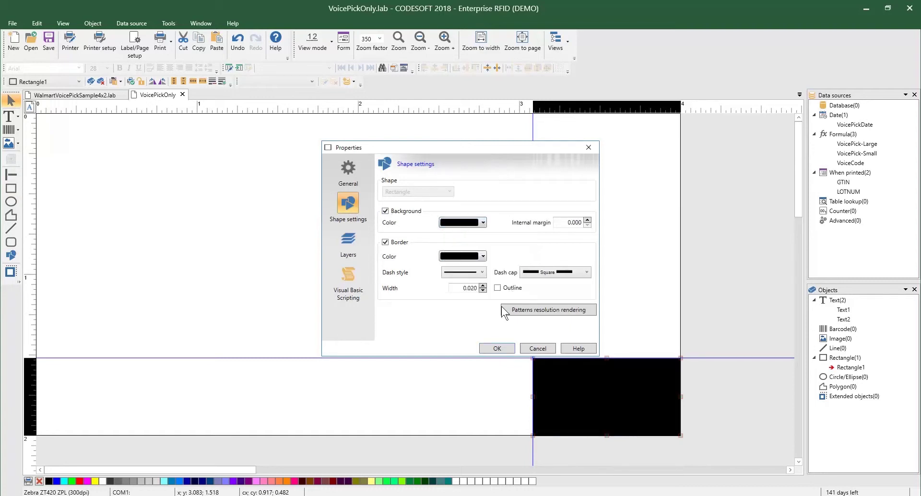
{"action": "left_click", "coordinate": [504, 347]}
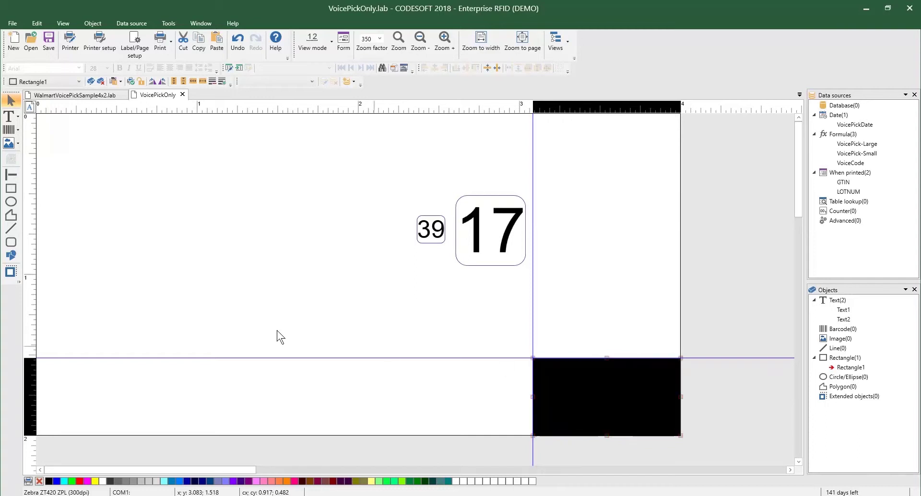
{"action": "right_click", "coordinate": [257, 249]}
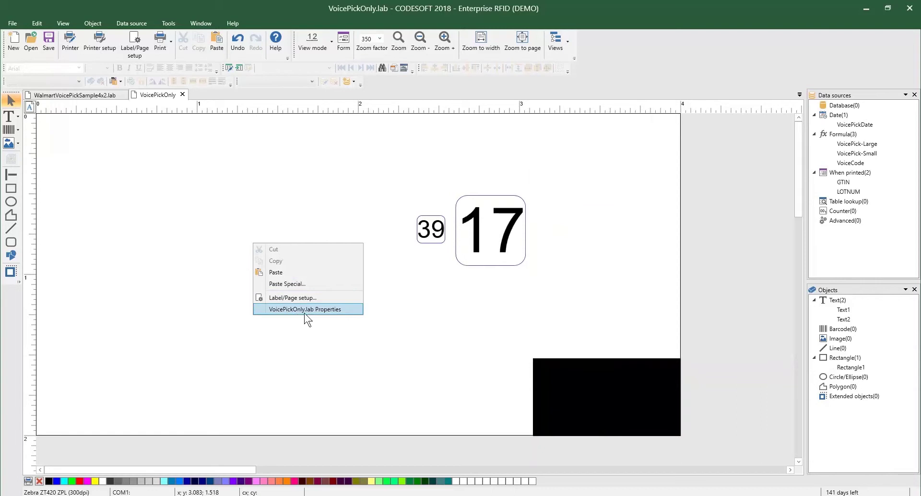
Enable Windows graphical emulation in the VoicePickOnly.lab Extended properties, accepting the notice.
{"action": "left_click", "coordinate": [331, 309]}
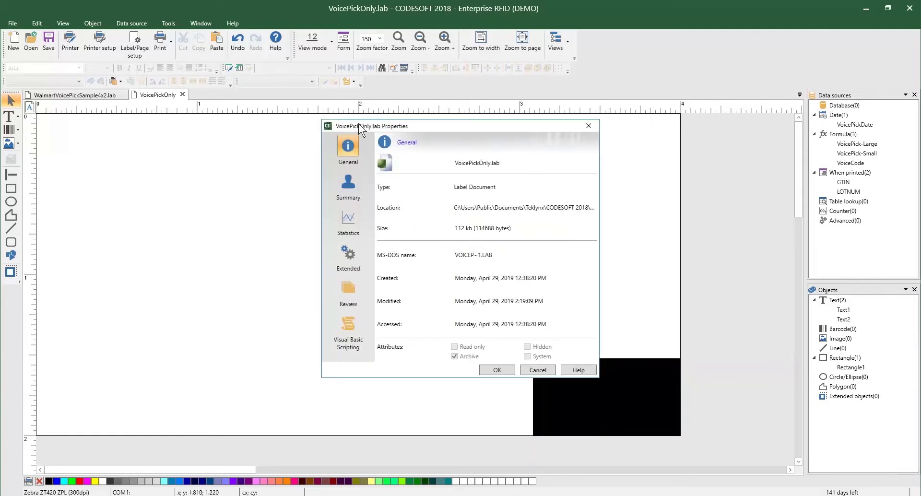
{"action": "left_click", "coordinate": [355, 257]}
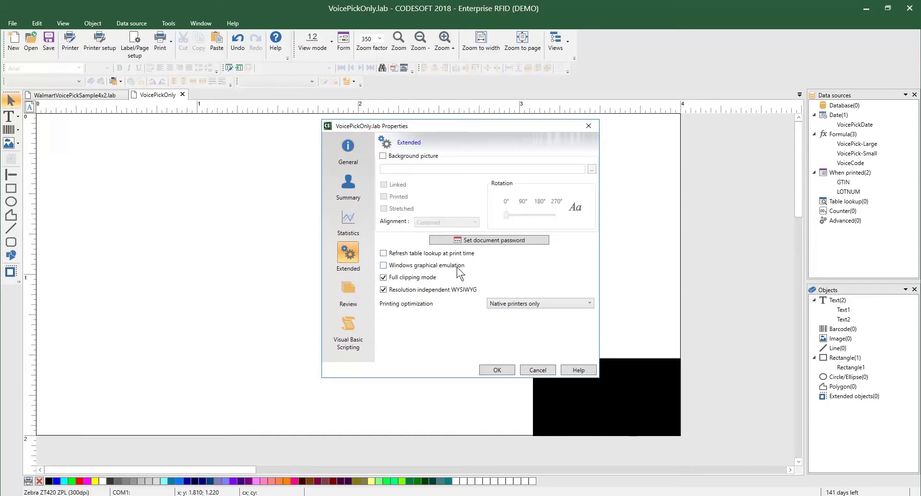
{"action": "left_click", "coordinate": [383, 266]}
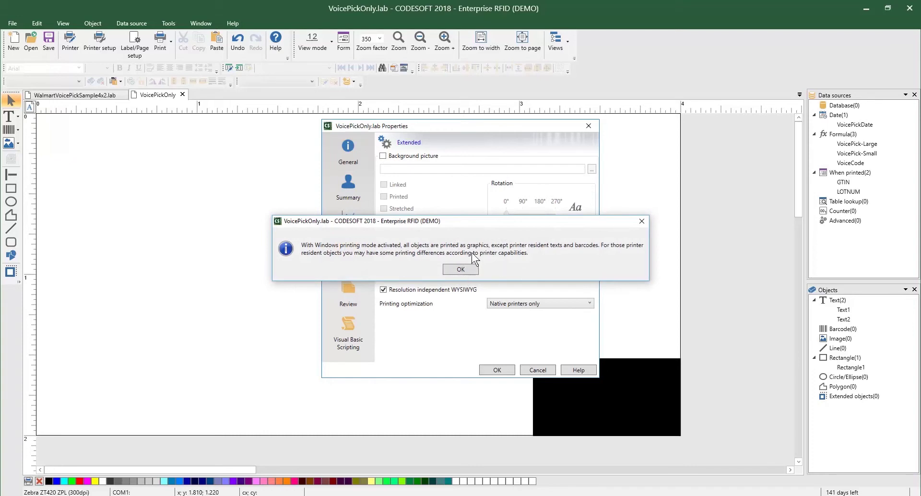
{"action": "left_click", "coordinate": [460, 269]}
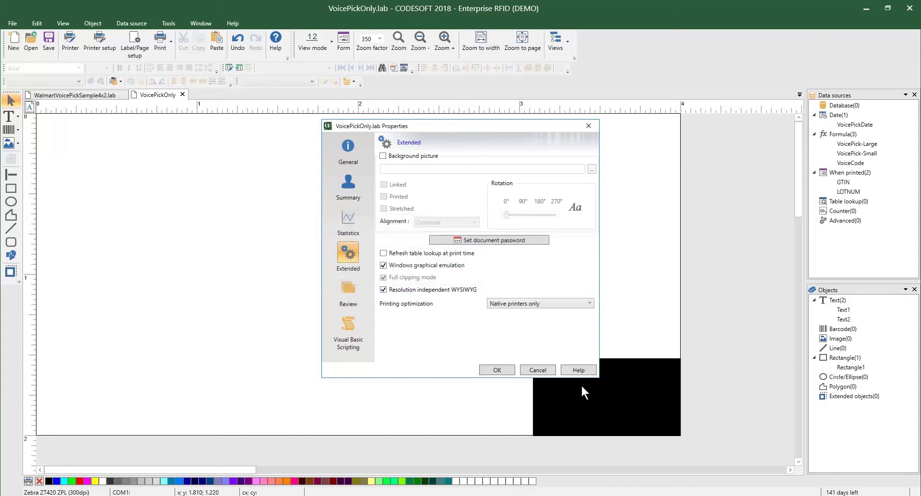
{"action": "left_click", "coordinate": [496, 370]}
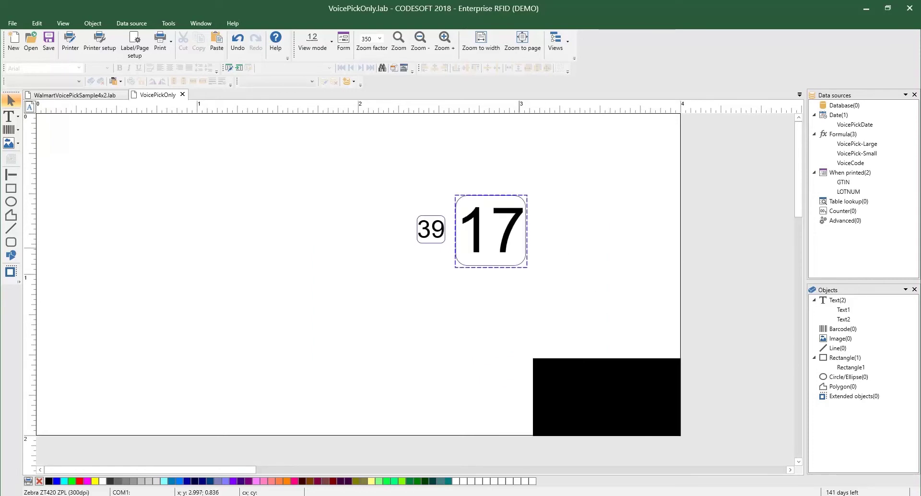
{"action": "right_click", "coordinate": [517, 250]}
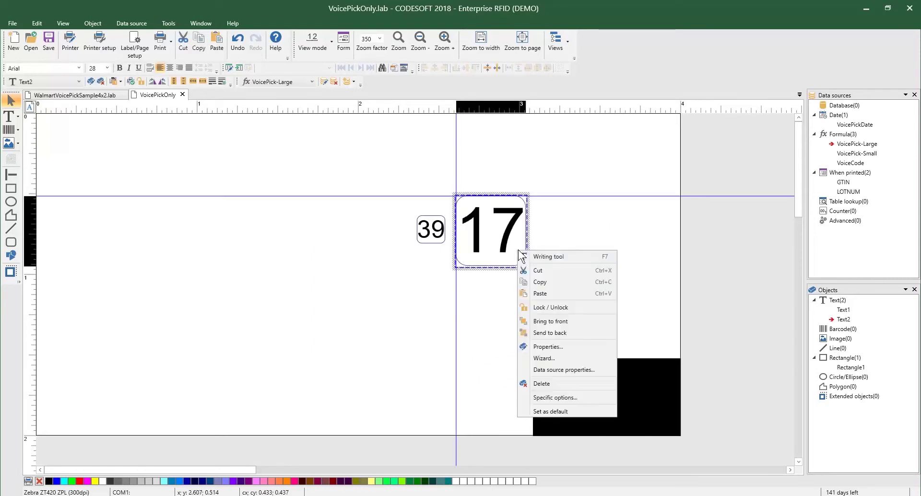
Give the 17 text a white foreground and black background.
{"action": "left_click", "coordinate": [552, 348]}
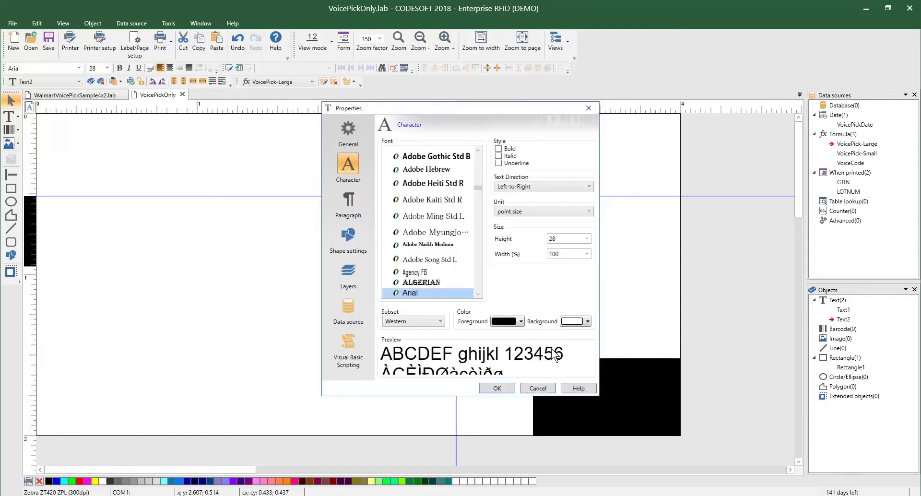
{"action": "left_click", "coordinate": [521, 322]}
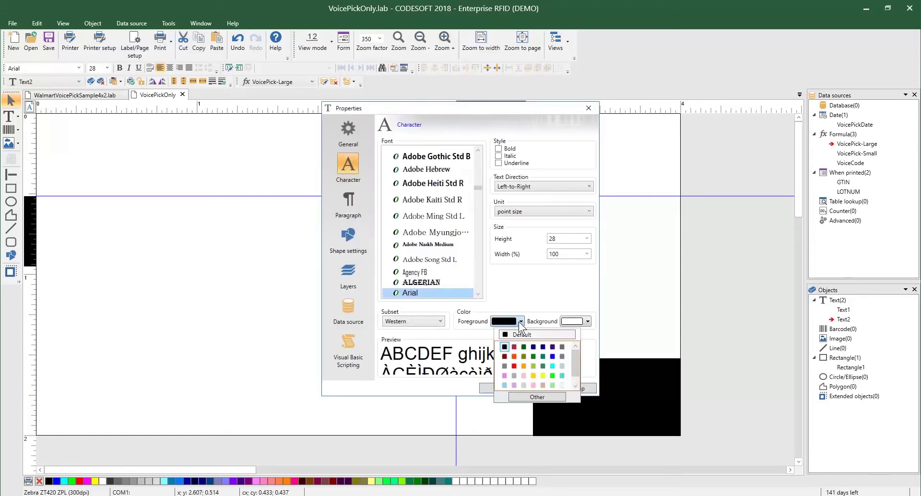
{"action": "left_click", "coordinate": [574, 380]}
{"action": "left_click", "coordinate": [524, 384]}
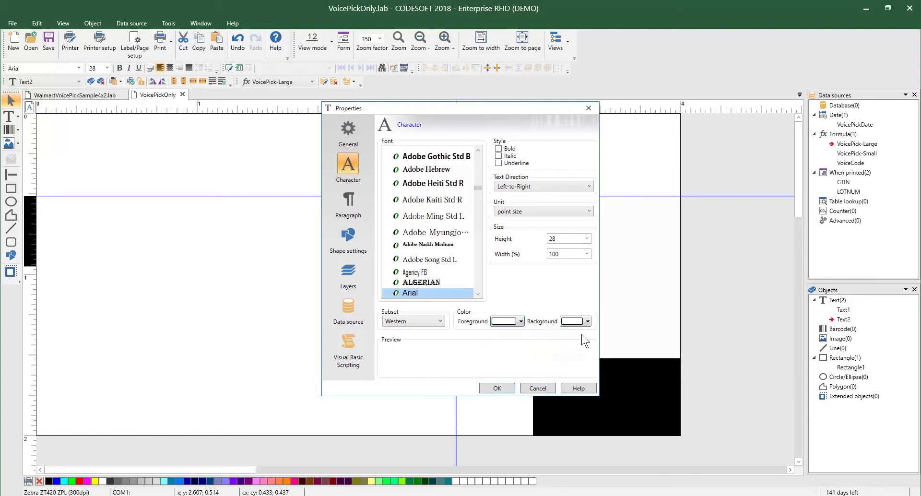
{"action": "left_click", "coordinate": [588, 321]}
{"action": "left_click", "coordinate": [572, 344]}
{"action": "left_click", "coordinate": [494, 389]}
Give the 39 text a white foreground and black background.
{"action": "right_click", "coordinate": [427, 230]}
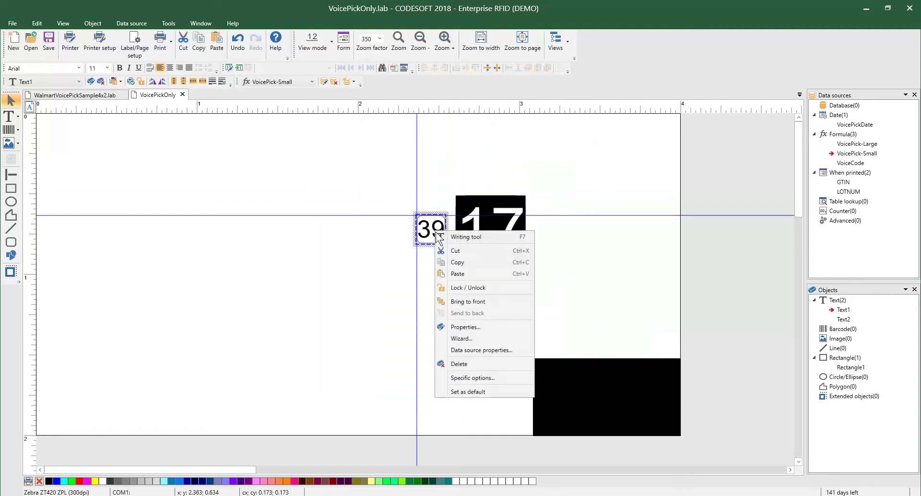
{"action": "left_click", "coordinate": [470, 328]}
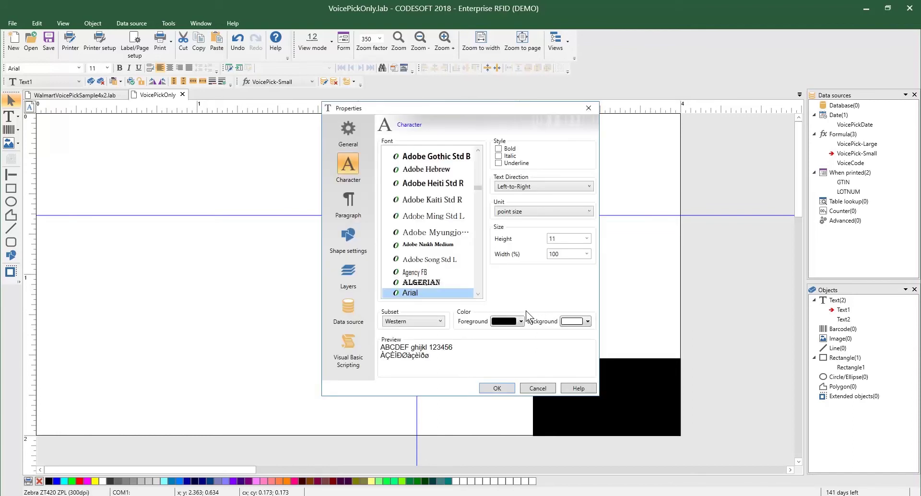
{"action": "left_click", "coordinate": [520, 322]}
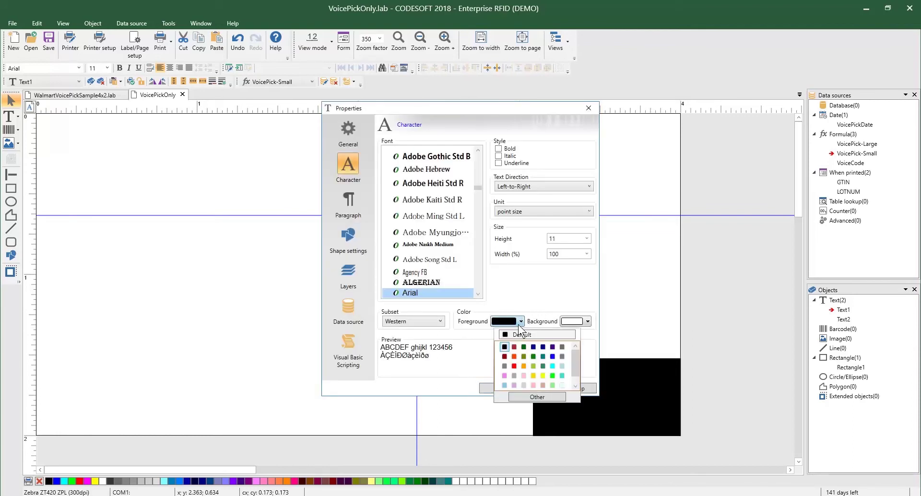
{"action": "left_click", "coordinate": [574, 381]}
{"action": "left_click", "coordinate": [526, 383]}
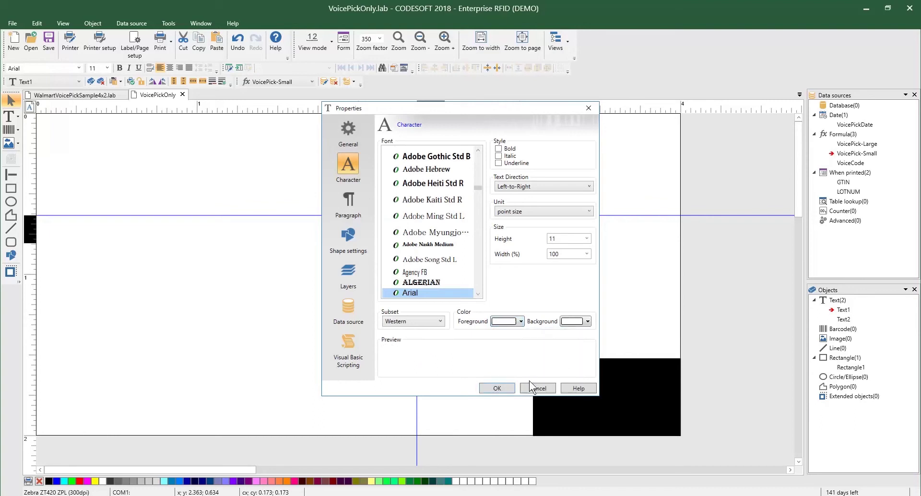
{"action": "left_click", "coordinate": [588, 322]}
{"action": "left_click", "coordinate": [569, 345]}
{"action": "left_click", "coordinate": [497, 388]}
{"action": "left_click_drag", "start_coordinate": [435, 206], "coordinate": [545, 238]}
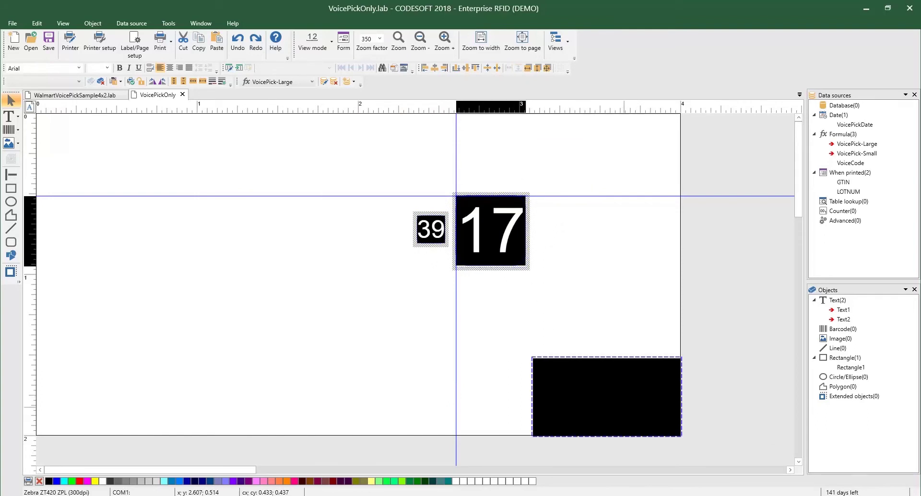
Bring the 39 and 17 texts to front and position them inside the black rectangle.
{"action": "left_click_drag", "start_coordinate": [456, 196], "coordinate": [602, 359]}
{"action": "left_click_drag", "start_coordinate": [638, 394], "coordinate": [487, 229]}
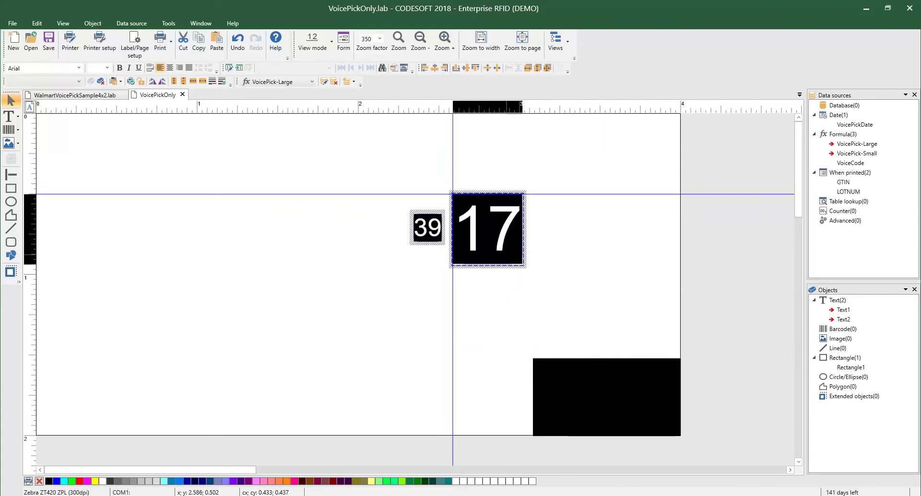
{"action": "right_click", "coordinate": [511, 257]}
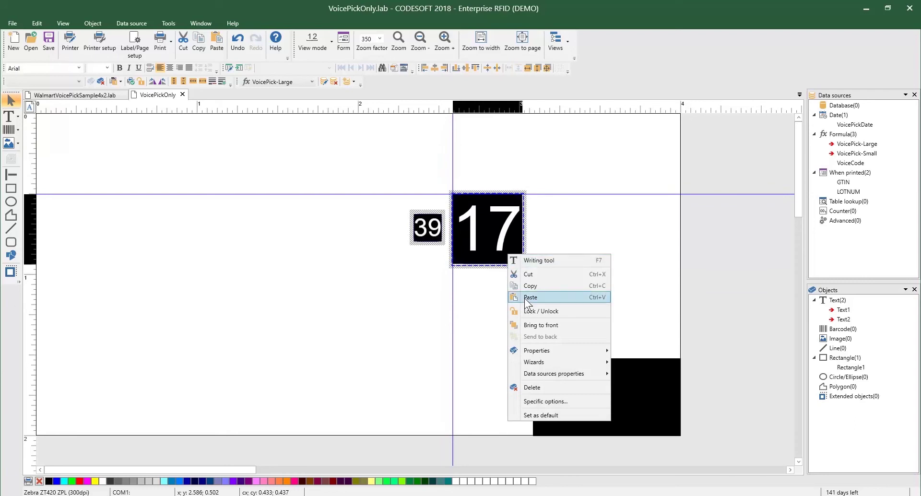
{"action": "left_click", "coordinate": [534, 323]}
{"action": "left_click_drag", "start_coordinate": [509, 254], "coordinate": [655, 421]}
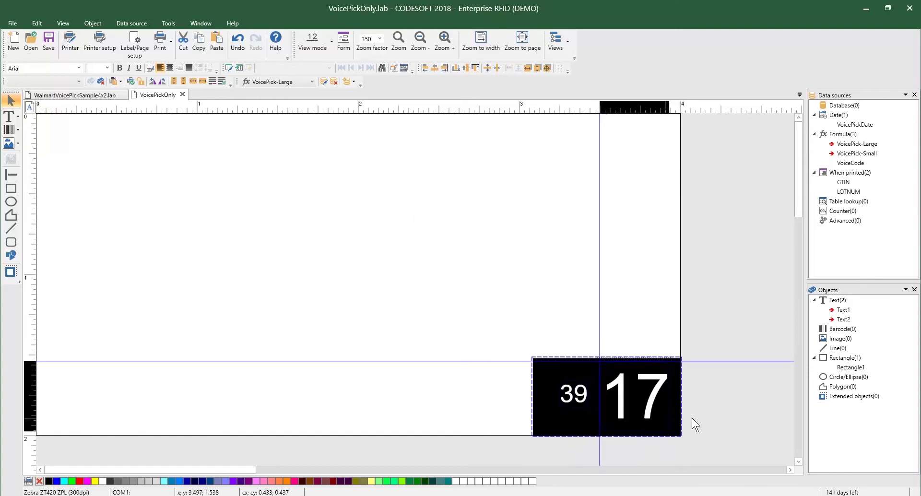
{"action": "left_click", "coordinate": [529, 199]}
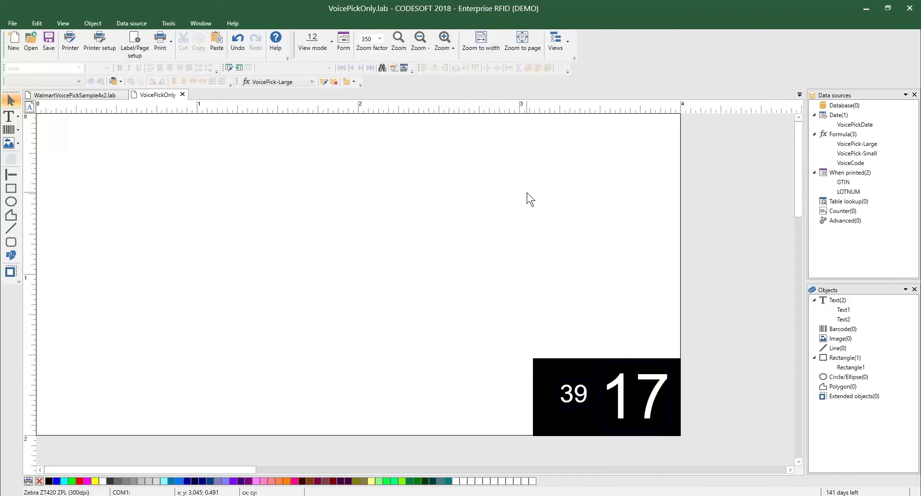